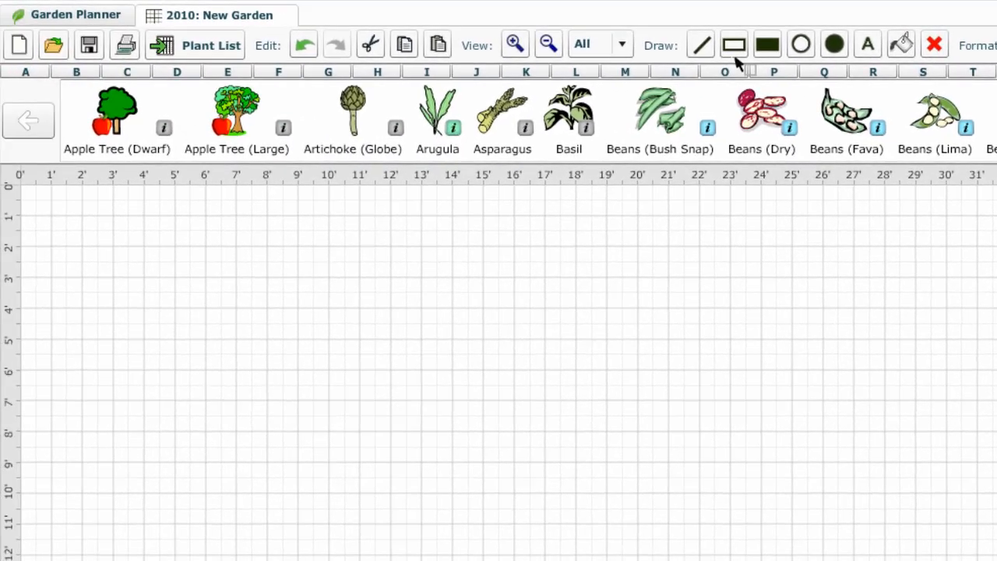
# Draw an outlined brown rectangle about 14' by 4' with its upper-left corner at about 2' across and 1' down
pyautogui.click(735, 51)
pyautogui.moveTo(83, 218)
pyautogui.mouseDown()
pyautogui.moveTo(101, 294)
pyautogui.moveTo(169, 336)
pyautogui.moveTo(298, 350)
pyautogui.moveTo(514, 345)
pyautogui.moveTo(517, 335)
pyautogui.mouseUp()
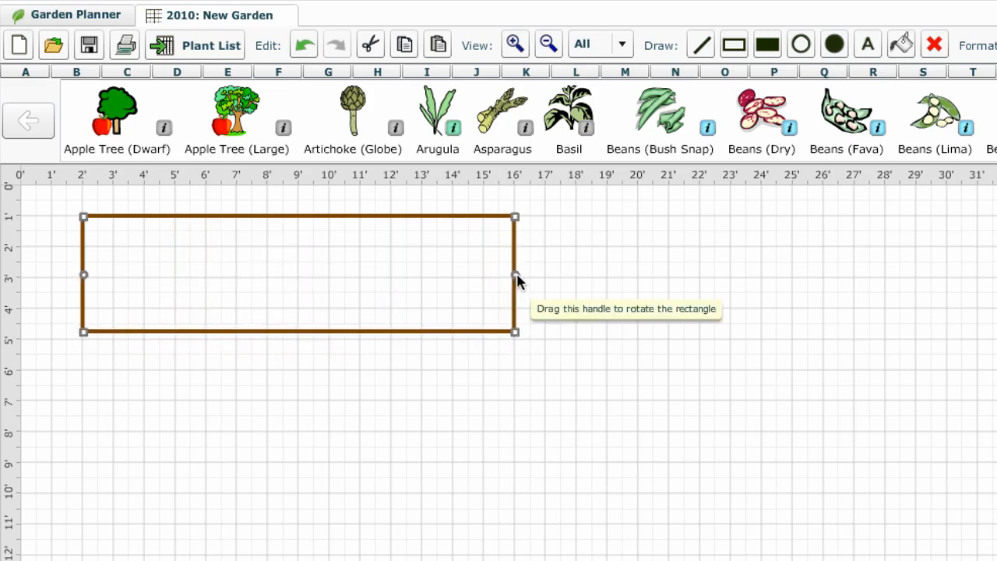
pyautogui.moveTo(518, 280)
pyautogui.mouseDown()
pyautogui.moveTo(519, 261)
pyautogui.moveTo(519, 280)
pyautogui.moveTo(566, 294)
pyautogui.moveTo(515, 296)
pyautogui.mouseUp()
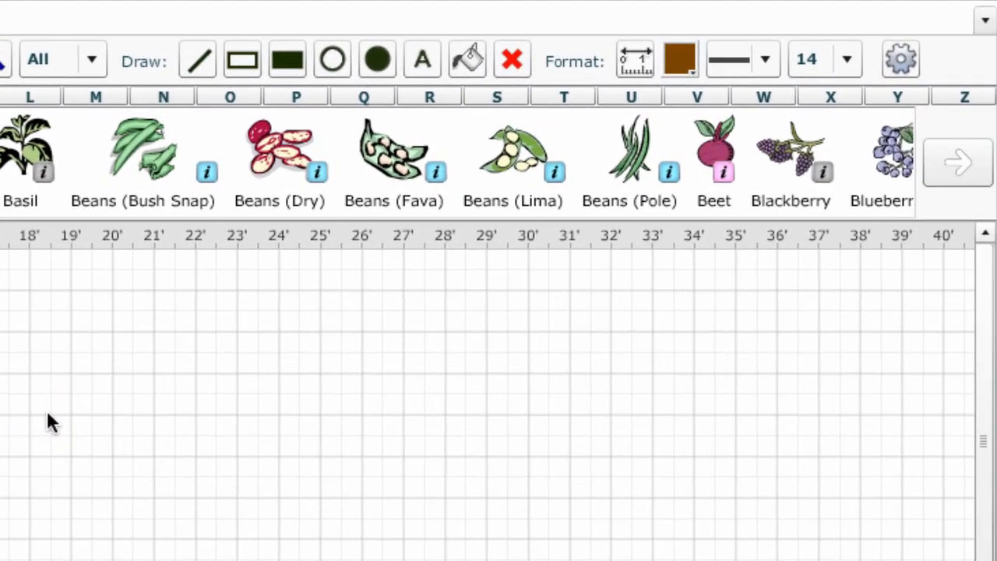
# Draw a filled blue circle to the right of the rectangle and resize it to about 5.5' wide
pyautogui.click(674, 65)
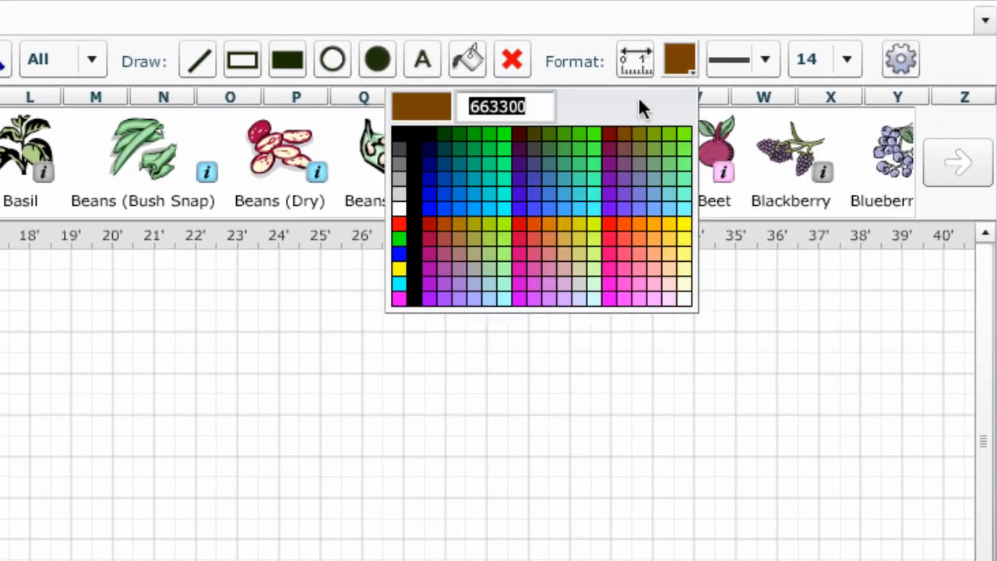
pyautogui.click(445, 208)
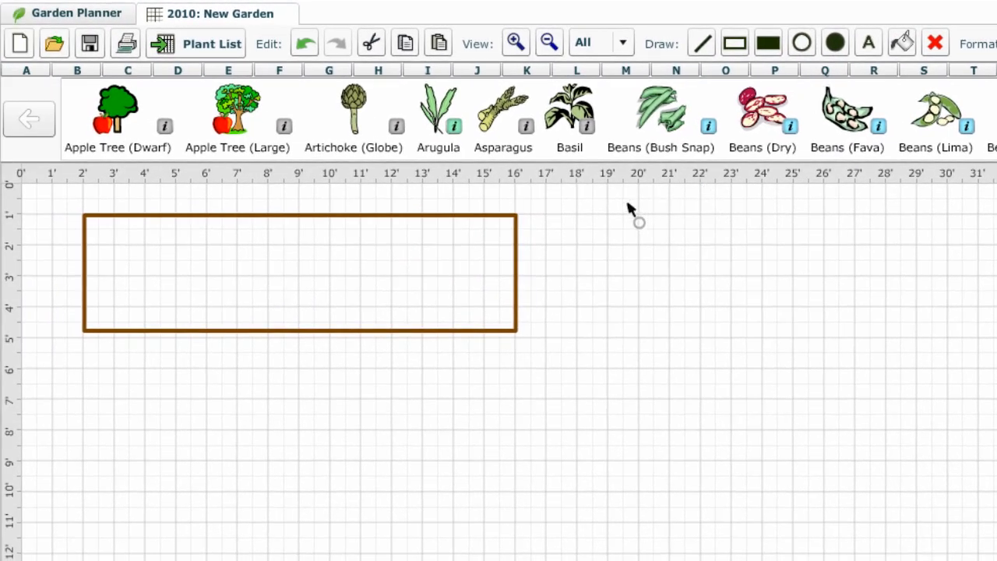
pyautogui.moveTo(611, 208); pyautogui.dragTo(764, 363)
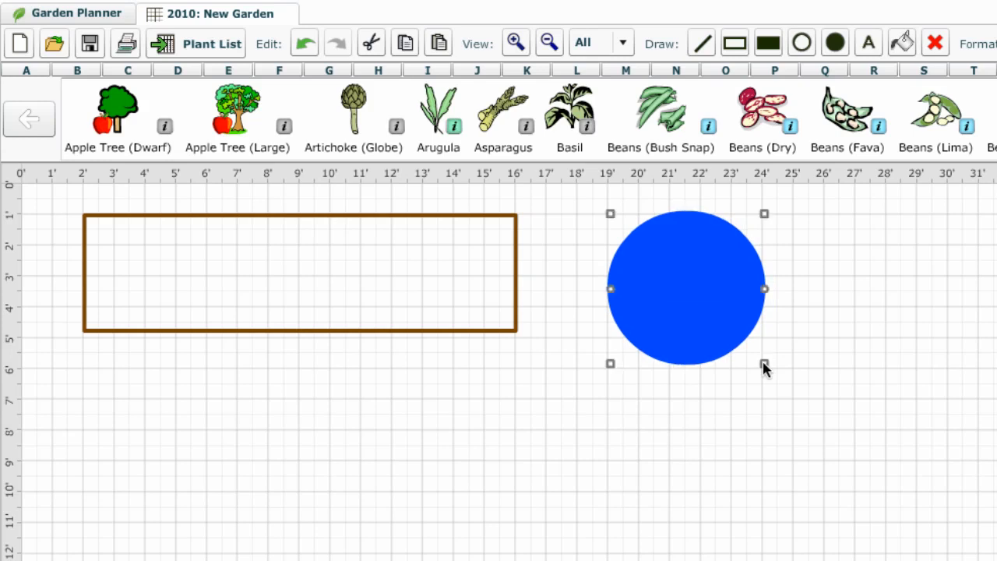
pyautogui.moveTo(744, 296); pyautogui.dragTo(715, 290)
pyautogui.moveTo(754, 365)
pyautogui.mouseDown()
pyautogui.moveTo(747, 360)
pyautogui.moveTo(766, 372)
pyautogui.mouseUp()
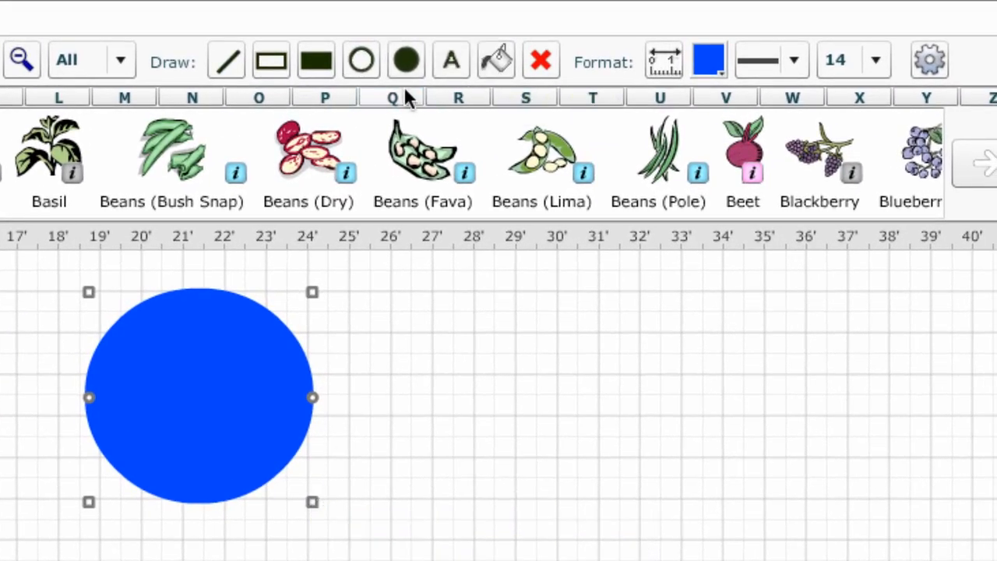
# Draw an outlined blue circle about 5' wide to the right of the solid circle and flood-fill its interior with blue
pyautogui.click(363, 61)
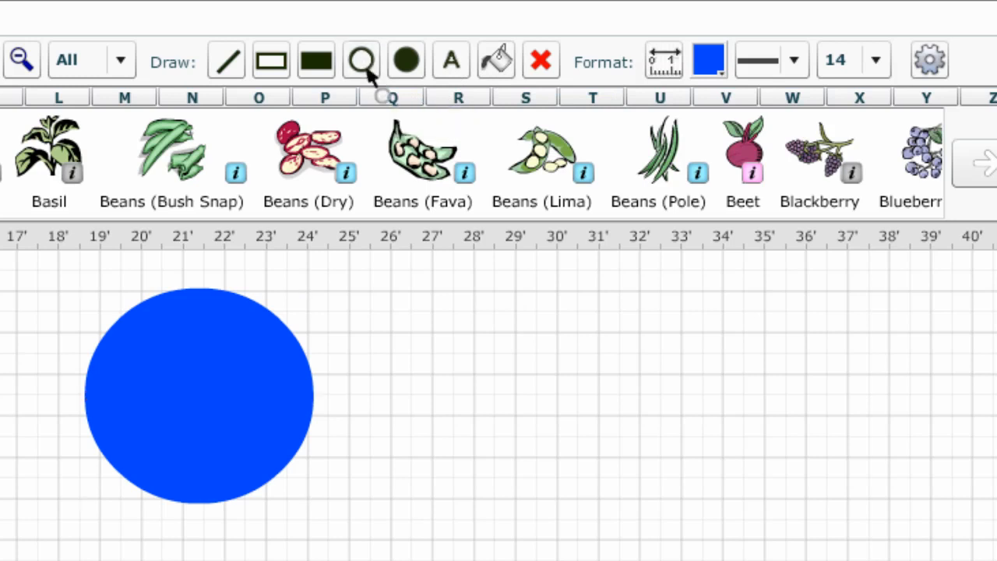
pyautogui.moveTo(401, 306)
pyautogui.mouseDown()
pyautogui.moveTo(561, 486)
pyautogui.moveTo(602, 492)
pyautogui.mouseUp()
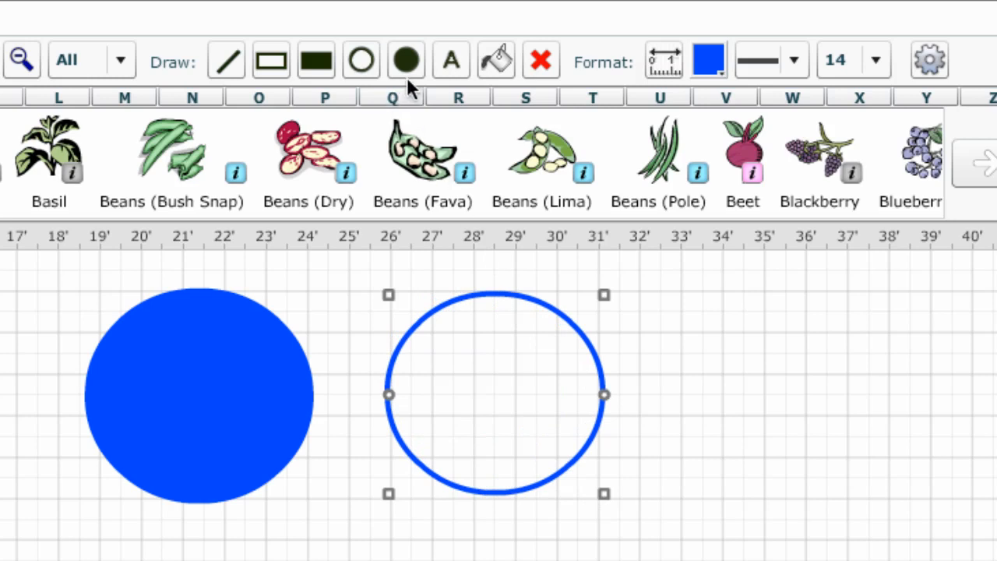
pyautogui.click(487, 61)
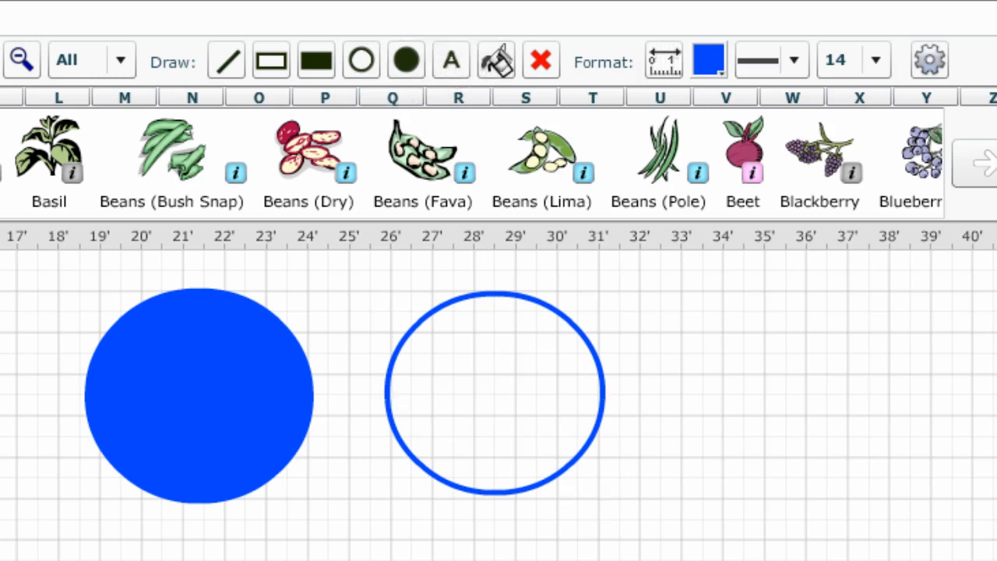
pyautogui.click(500, 352)
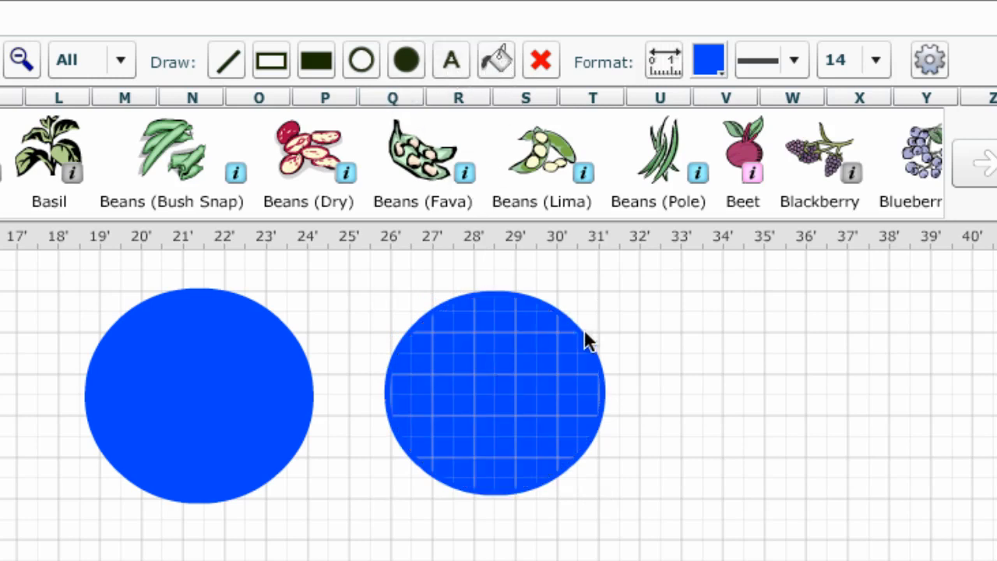
# Move the circle outline off its background fill, and undo back to before the outlined circle was drawn
pyautogui.moveTo(590, 337); pyautogui.dragTo(803, 336)
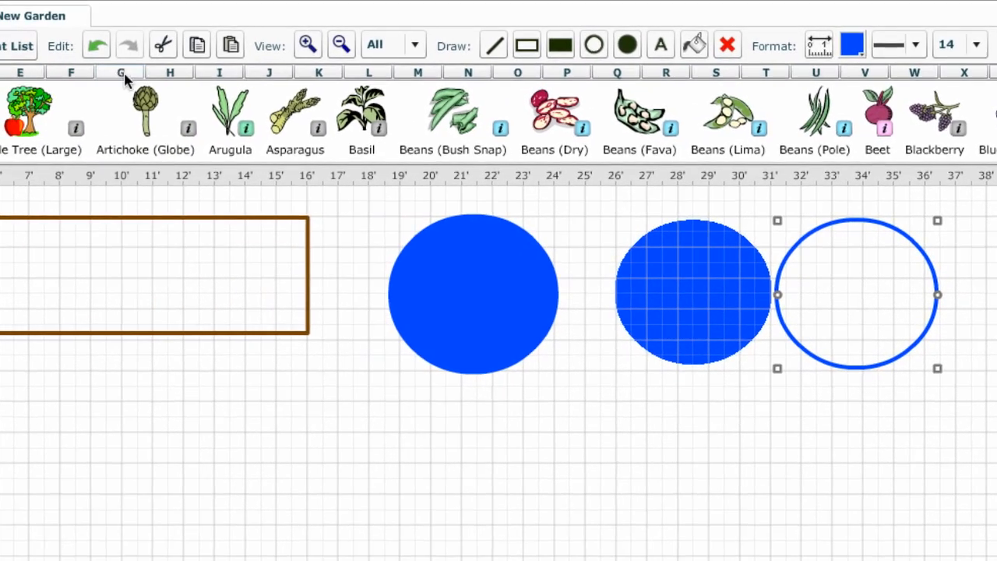
pyautogui.click(99, 44)
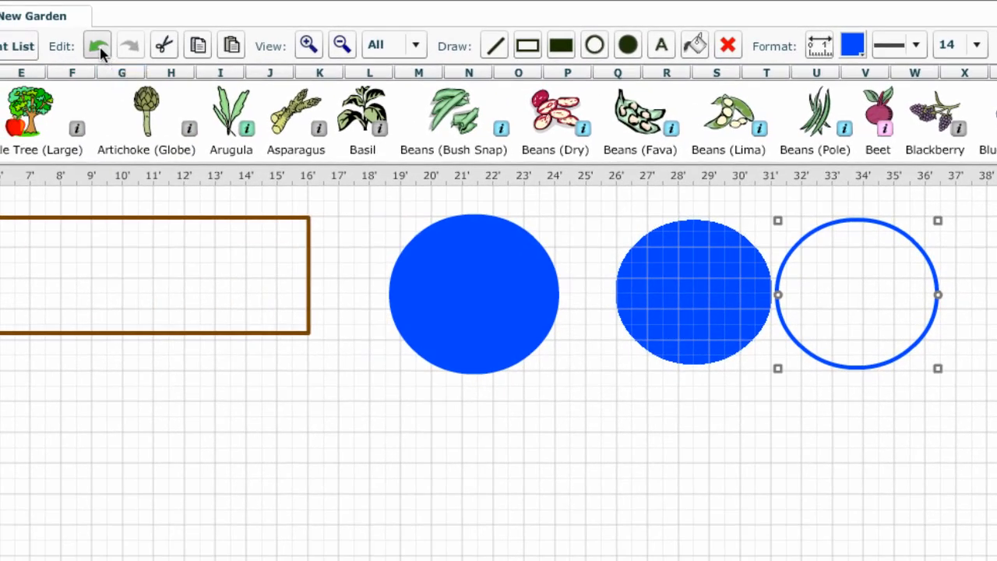
pyautogui.click(99, 46)
pyautogui.click(98, 46)
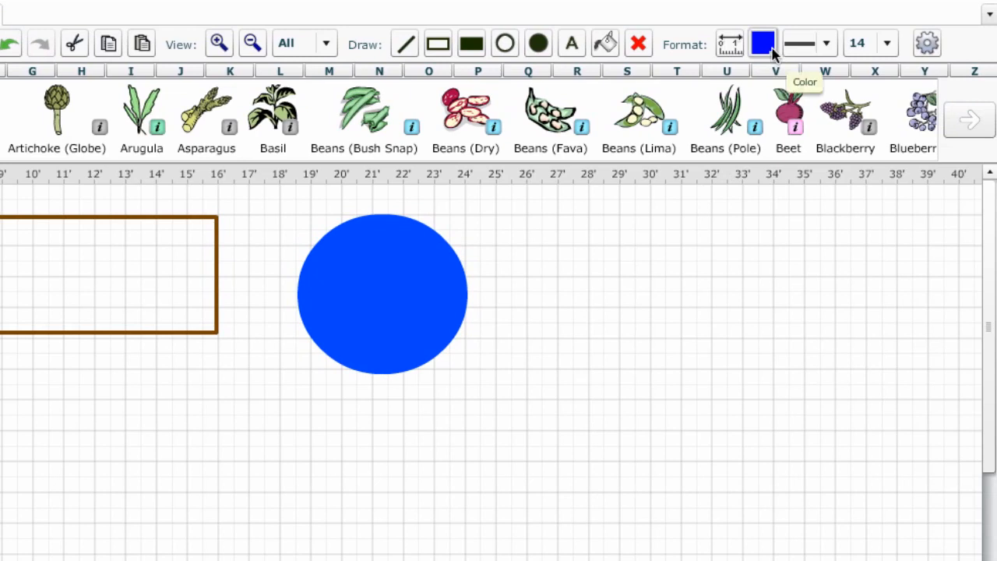
# Fill the plan background around the shapes with light green (CCFFCC) and undo the fill
pyautogui.click(774, 50)
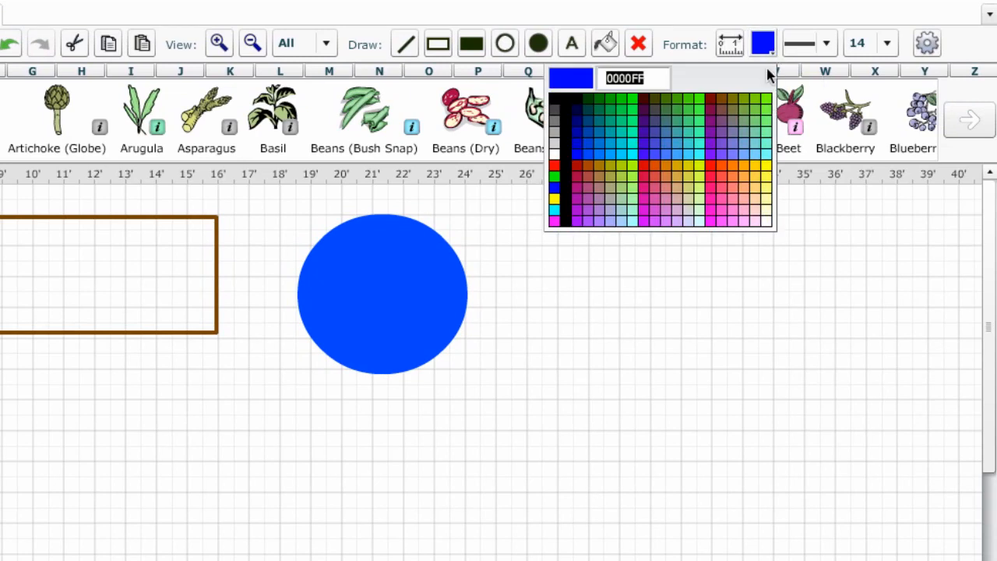
pyautogui.click(698, 212)
pyautogui.click(608, 44)
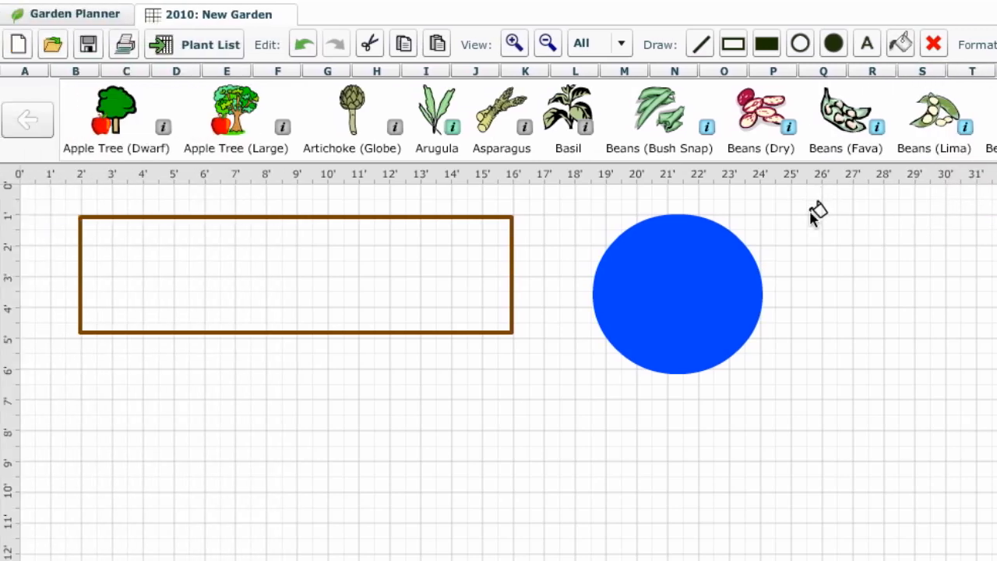
pyautogui.click(792, 210)
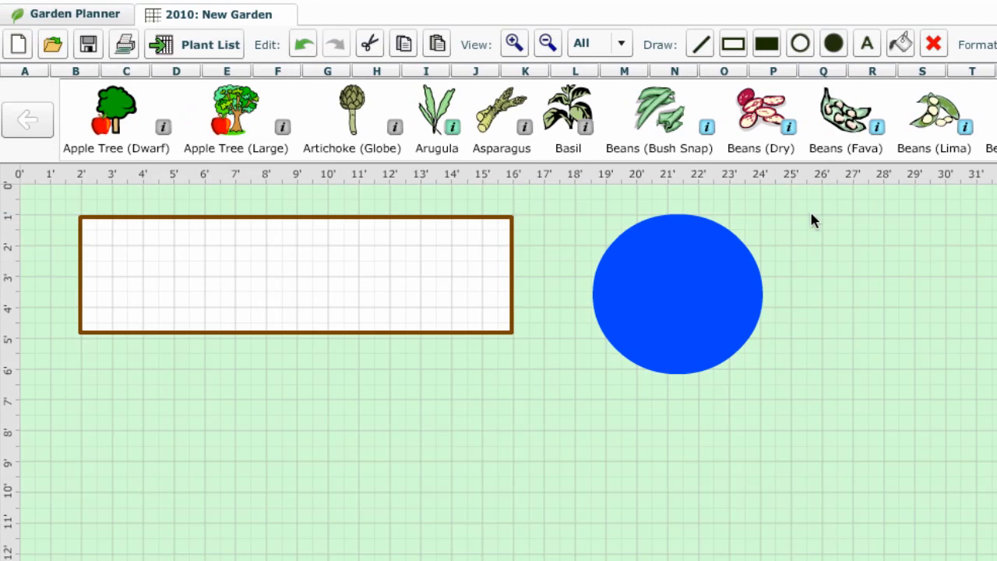
pyautogui.click(305, 44)
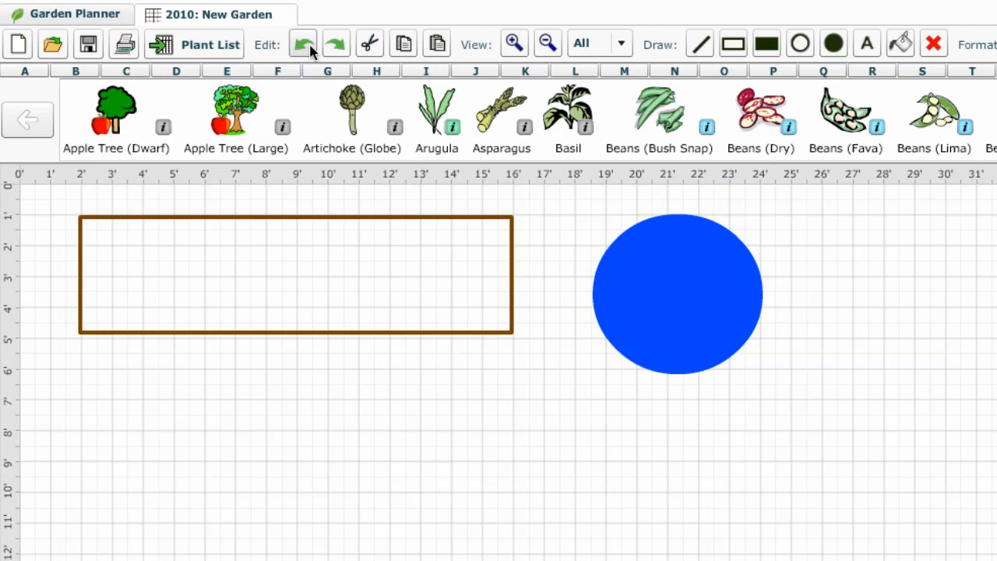
# Select the rectangle and the blue circle together, copy them and paste the duplicates into the plan
pyautogui.click(511, 271)
pyautogui.keyDown('shift'); pyautogui.click(636, 273); pyautogui.keyUp('shift')
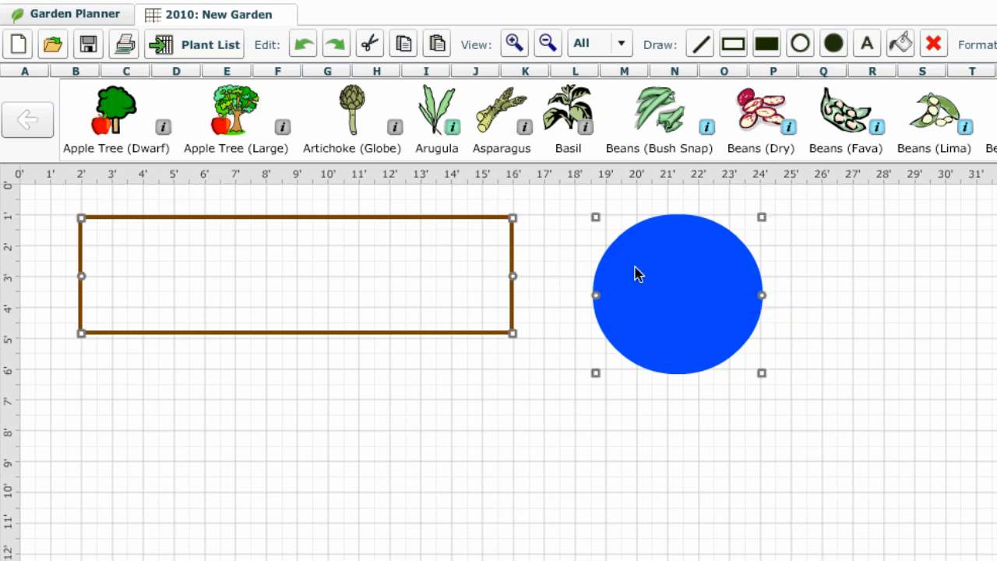
pyautogui.moveTo(636, 273)
pyautogui.mouseDown()
pyautogui.moveTo(697, 348)
pyautogui.moveTo(710, 323)
pyautogui.moveTo(639, 274)
pyautogui.mouseUp()
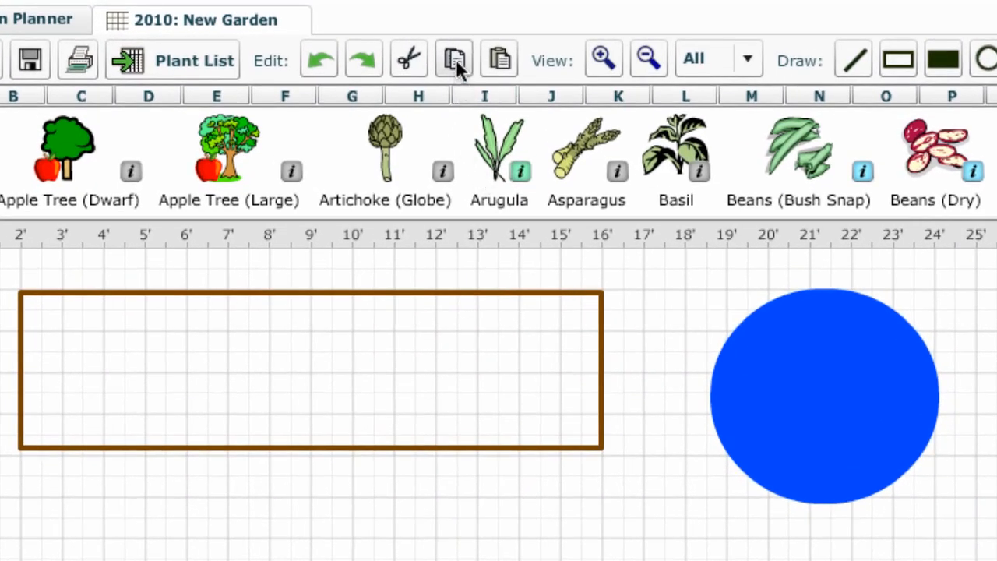
pyautogui.click(456, 59)
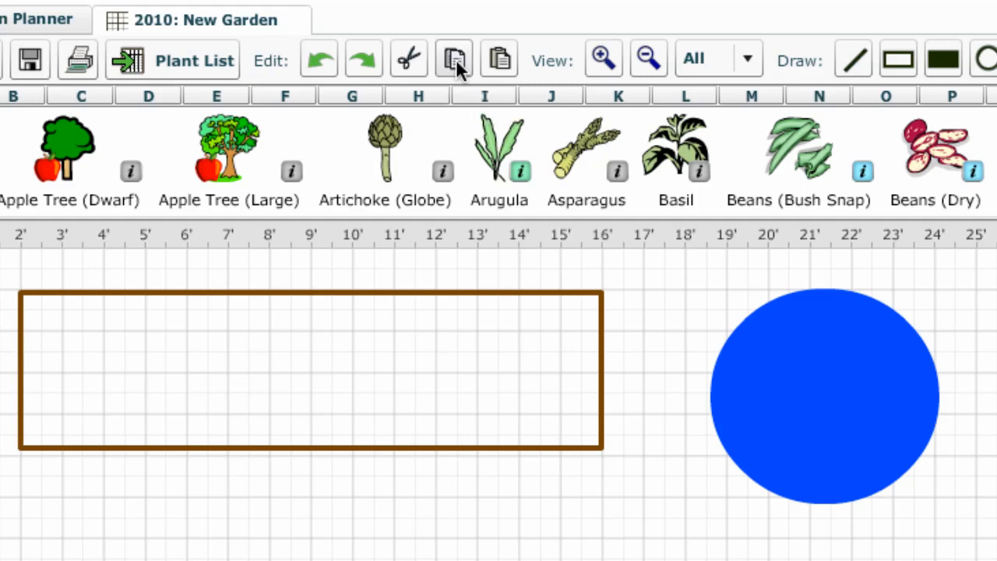
pyautogui.click(497, 56)
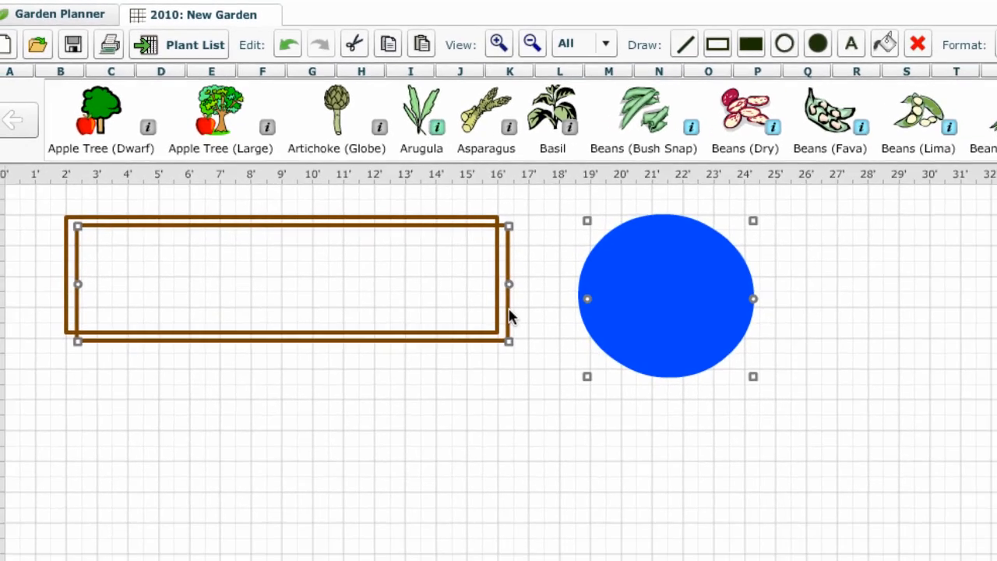
# Move the pasted rectangle and circle clear below the originals, and delete both copies
pyautogui.moveTo(608, 416); pyautogui.dragTo(613, 560)
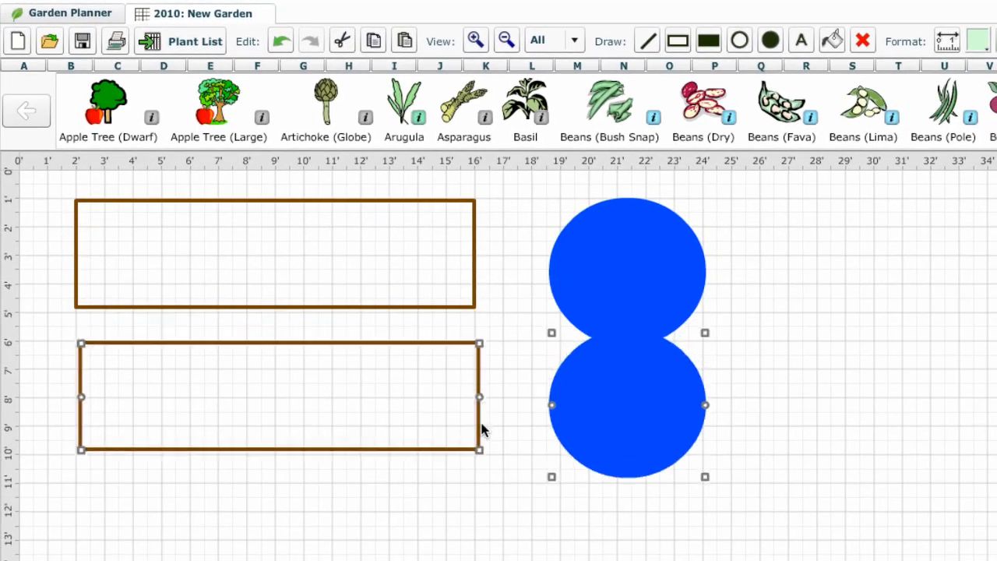
pyautogui.moveTo(482, 428); pyautogui.dragTo(474, 462)
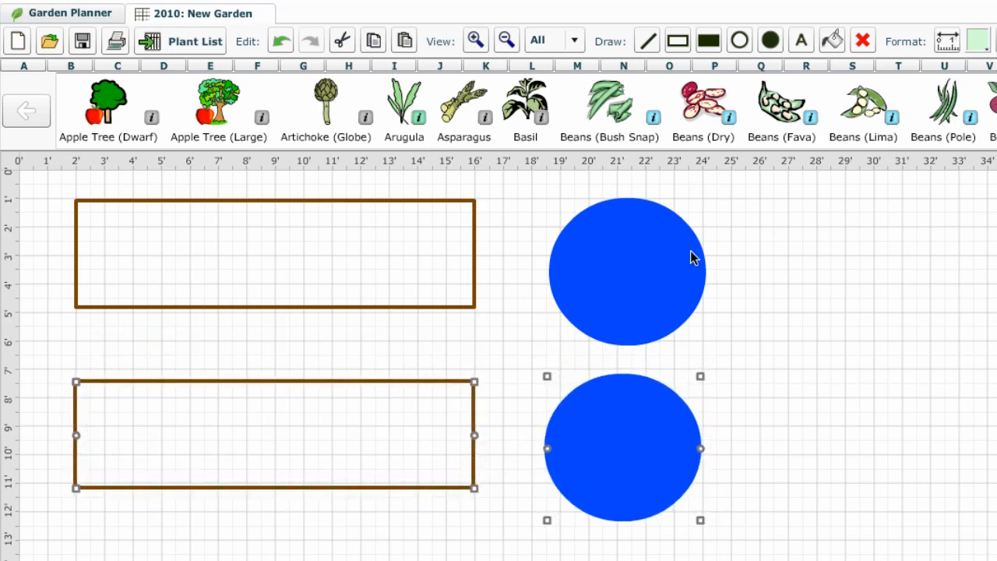
pyautogui.click(863, 43)
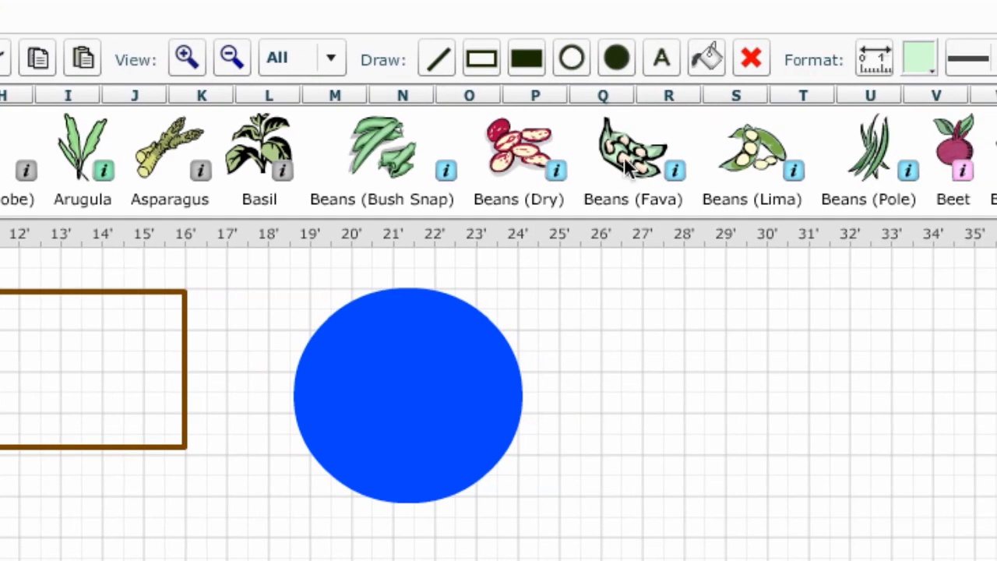
# Draw two connected brown lines to the right of the blue circle, meeting in a point at about 27' across
pyautogui.click(925, 54)
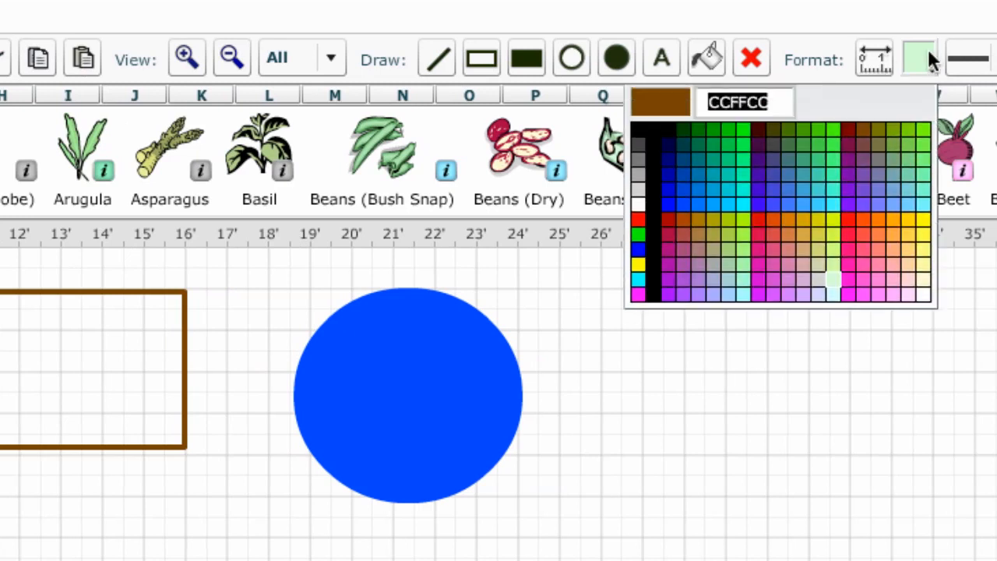
pyautogui.click(860, 130)
pyautogui.click(440, 54)
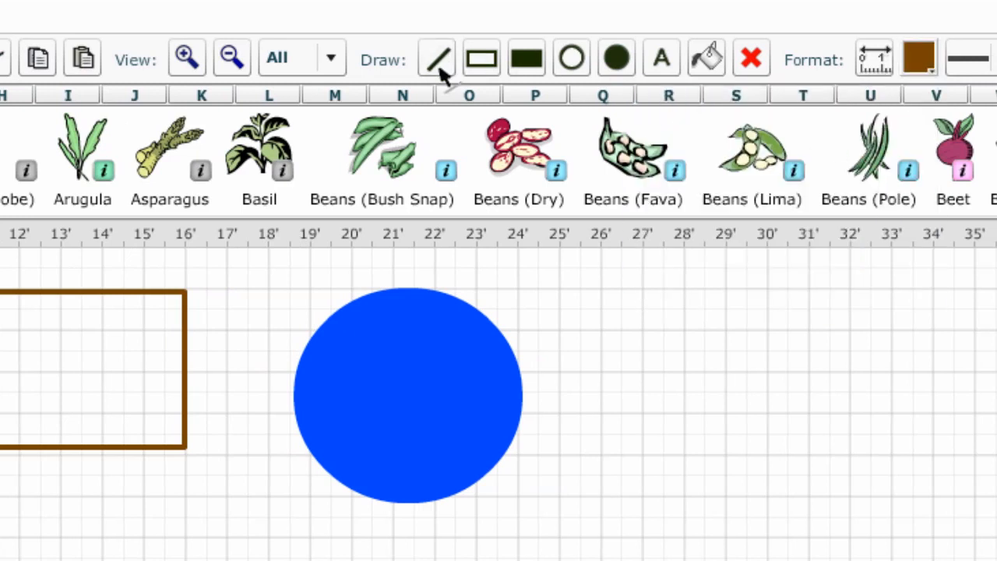
pyautogui.moveTo(507, 292); pyautogui.dragTo(655, 385)
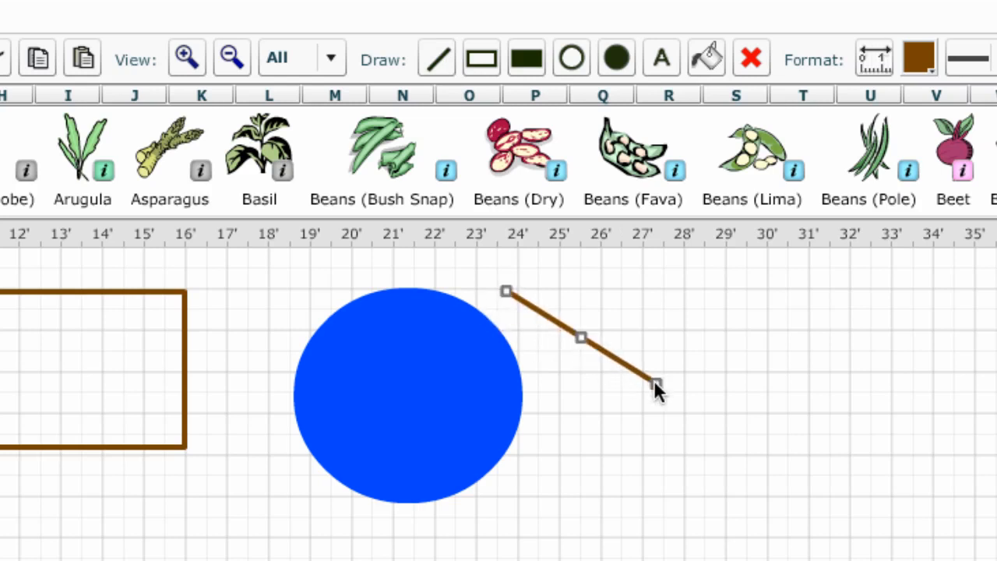
pyautogui.click(446, 68)
pyautogui.moveTo(656, 385); pyautogui.dragTo(511, 489)
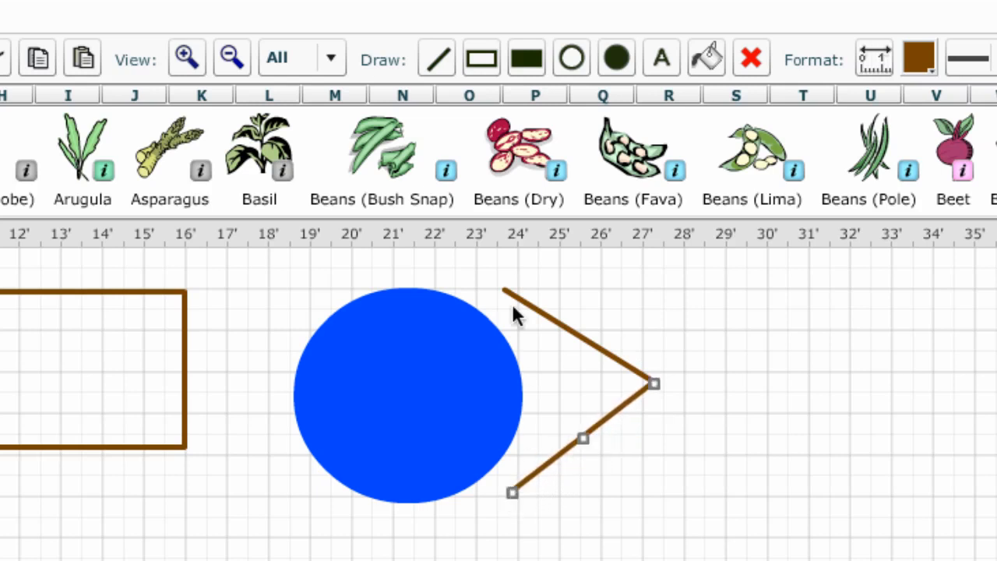
# Close the triangle with a third brown line beside the circle and bend it inward to follow the circle's edge
pyautogui.click(441, 52)
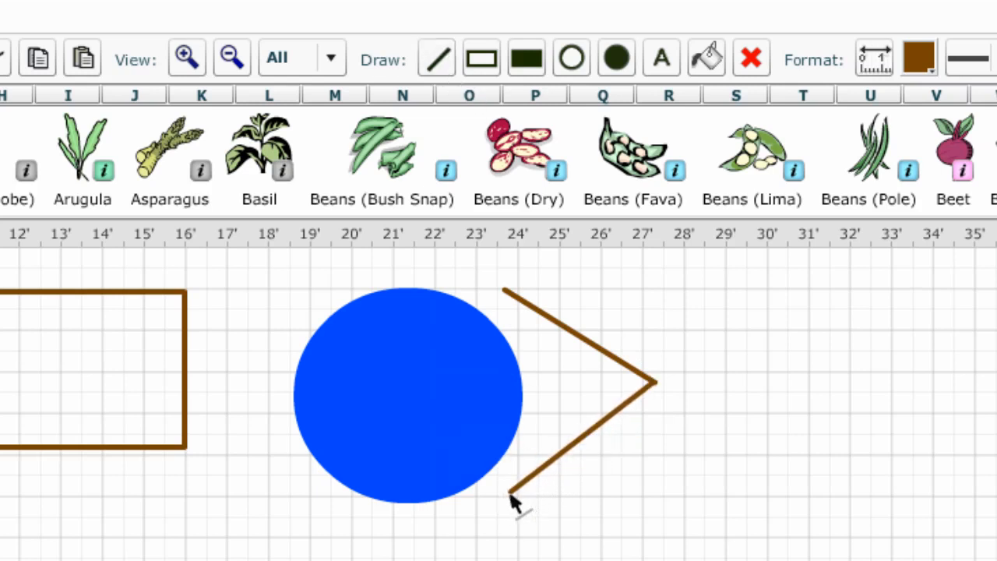
pyautogui.moveTo(510, 494); pyautogui.dragTo(505, 291)
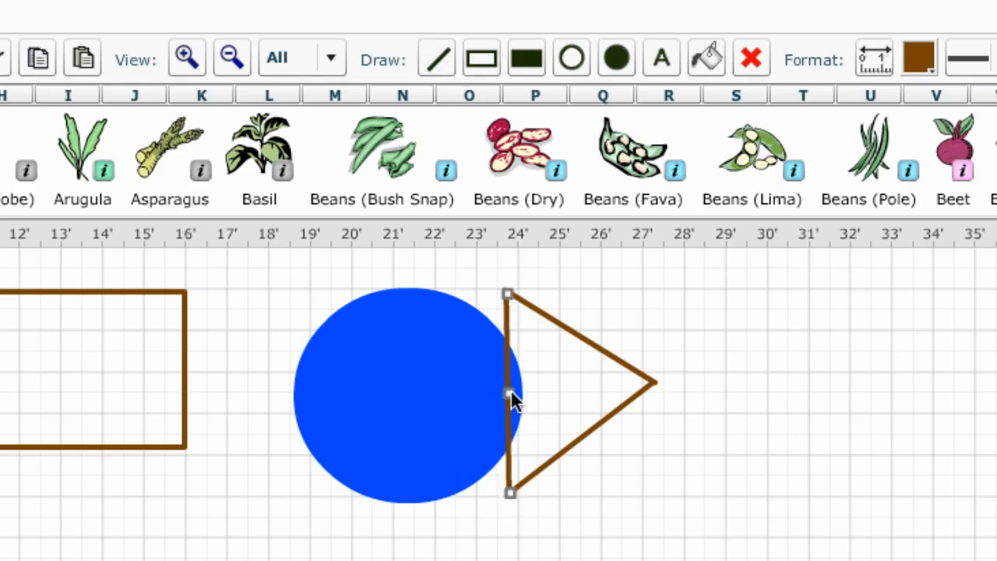
pyautogui.moveTo(509, 394); pyautogui.dragTo(588, 401)
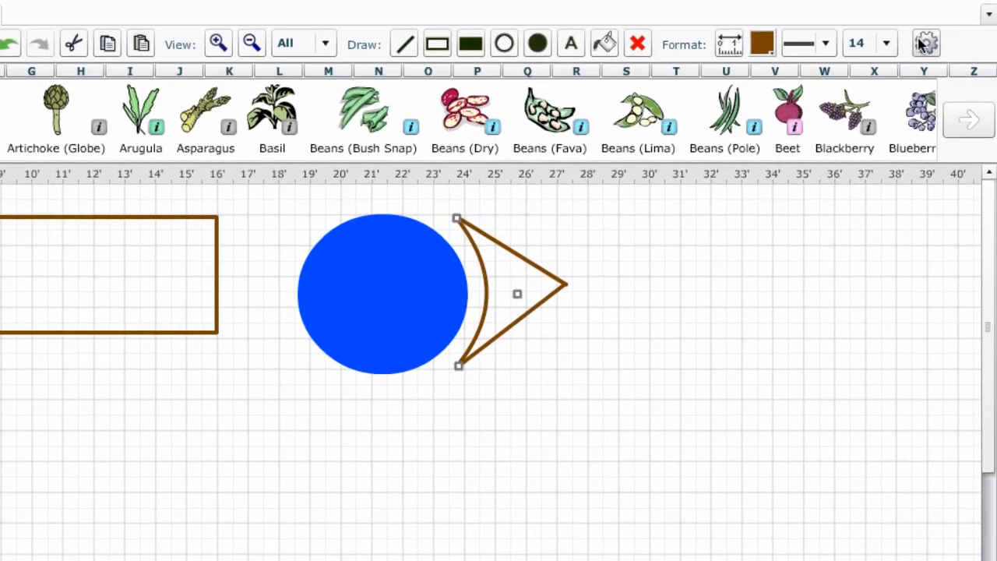
# Open the plan's settings to review the available options, and close them without making changes
pyautogui.click(924, 44)
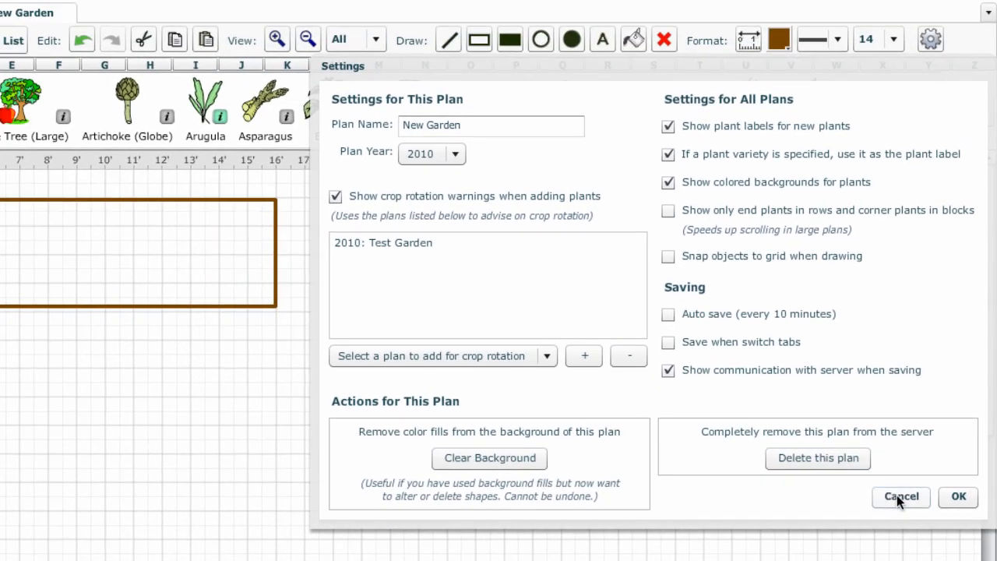
pyautogui.click(897, 494)
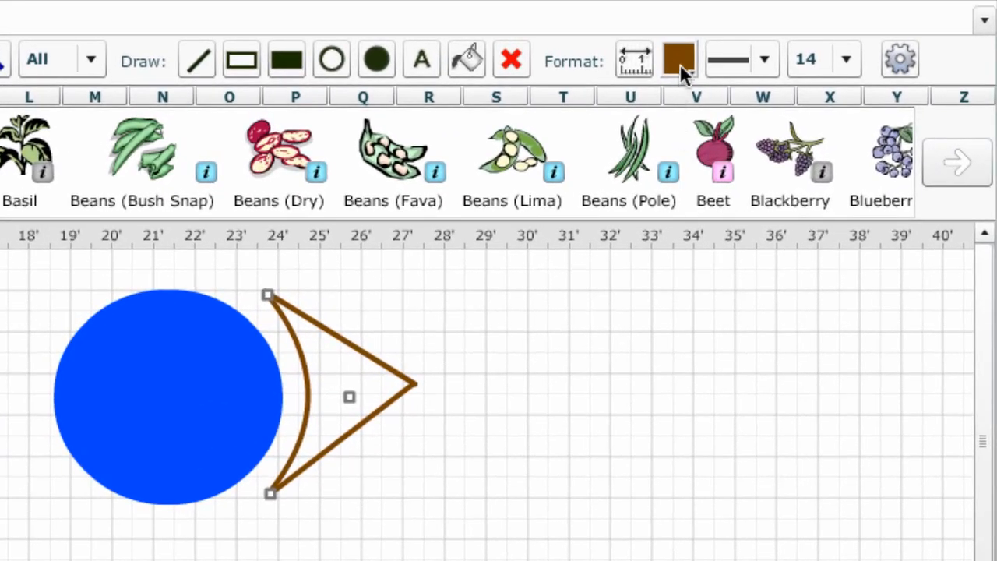
# Add a white text label reading "New Pond (with fish)" on top of the blue circle
pyautogui.click(680, 64)
pyautogui.click(401, 205)
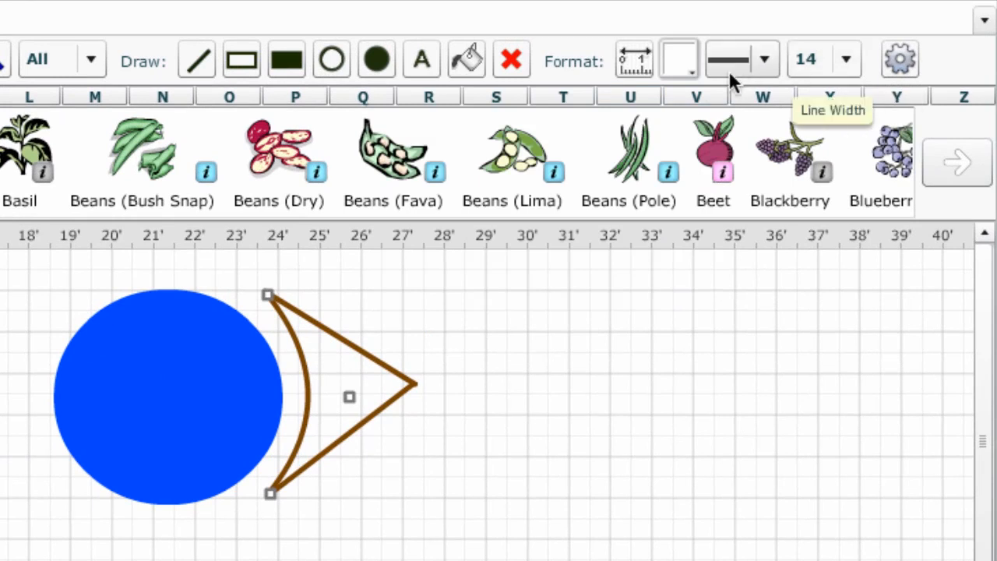
pyautogui.click(422, 59)
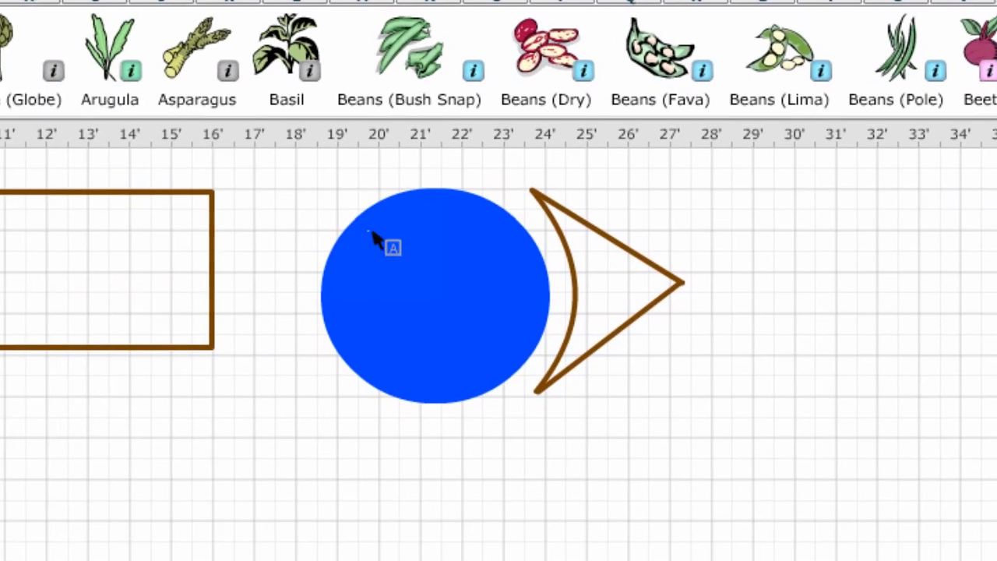
pyautogui.moveTo(378, 235)
pyautogui.mouseDown()
pyautogui.moveTo(521, 339)
pyautogui.moveTo(523, 357)
pyautogui.moveTo(537, 356)
pyautogui.mouseUp()
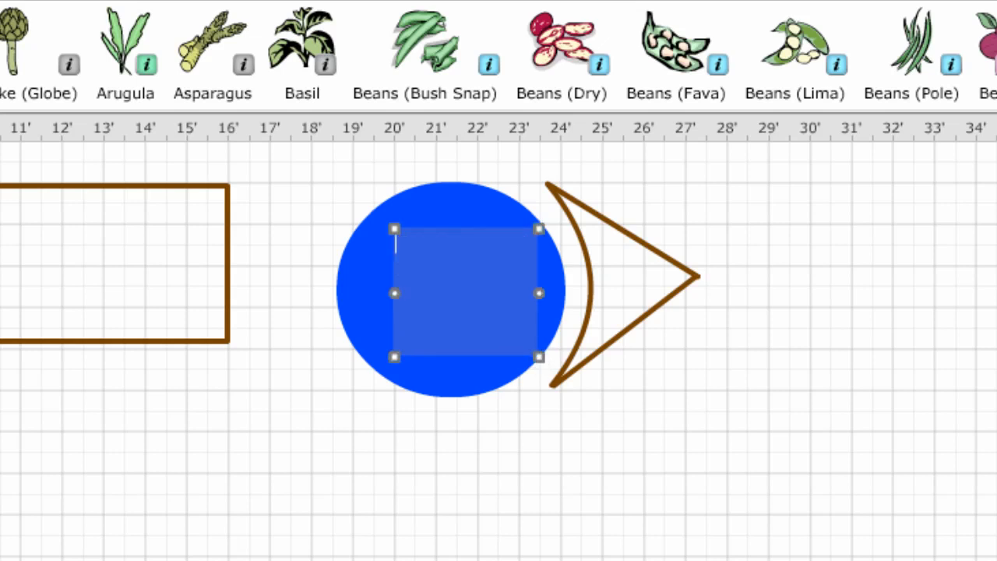
pyautogui.write('New Pond ')
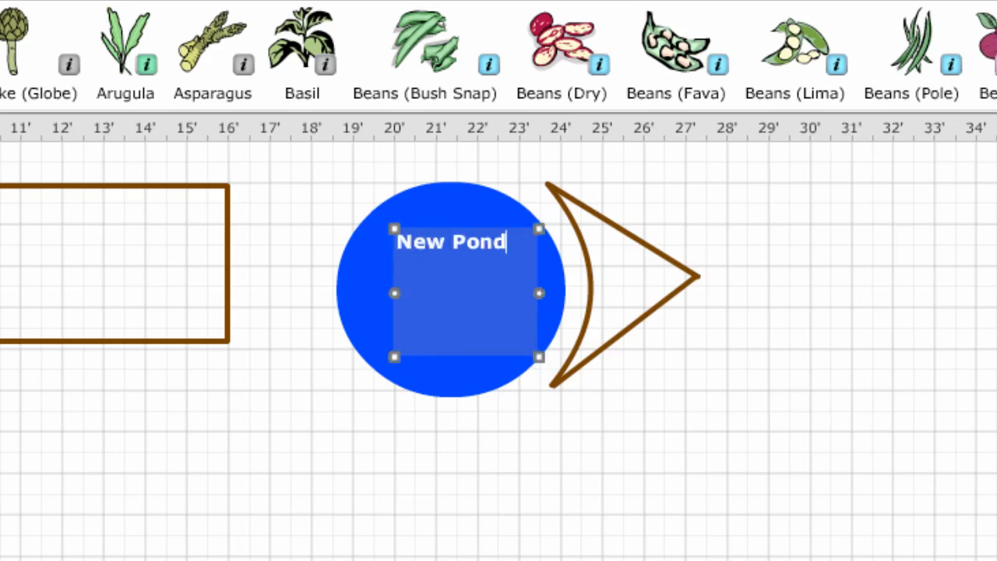
pyautogui.write('(with fish)')
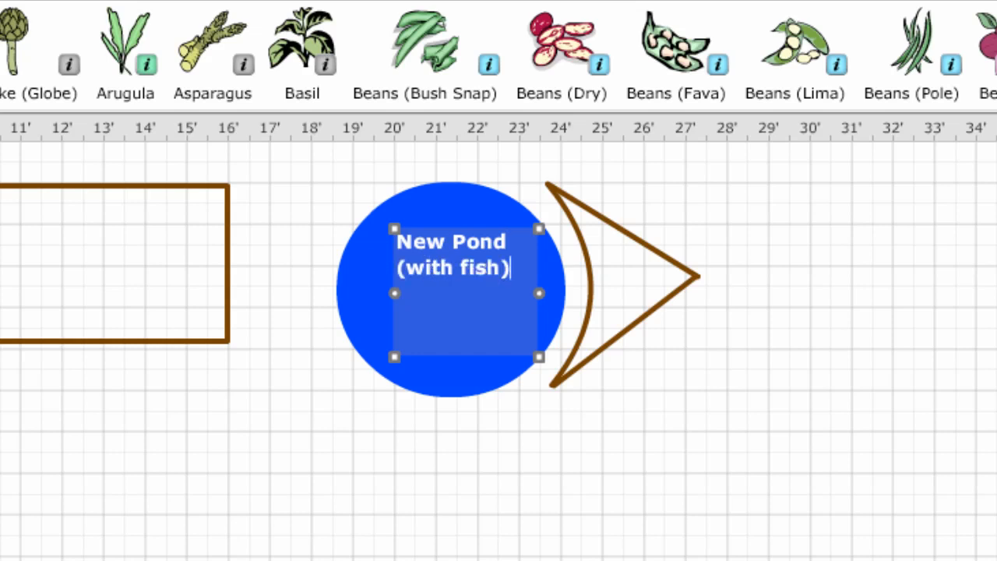
pyautogui.click(436, 200)
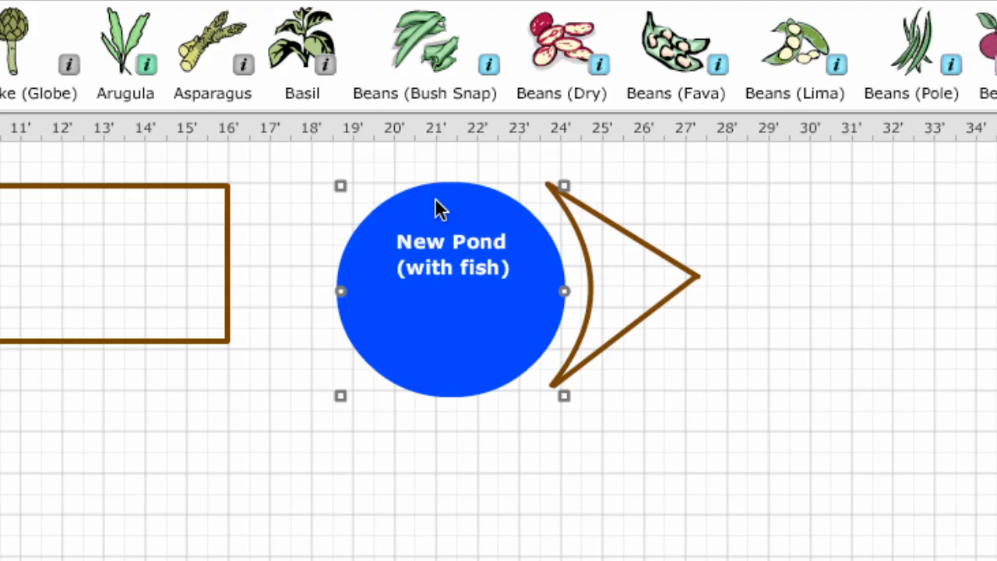